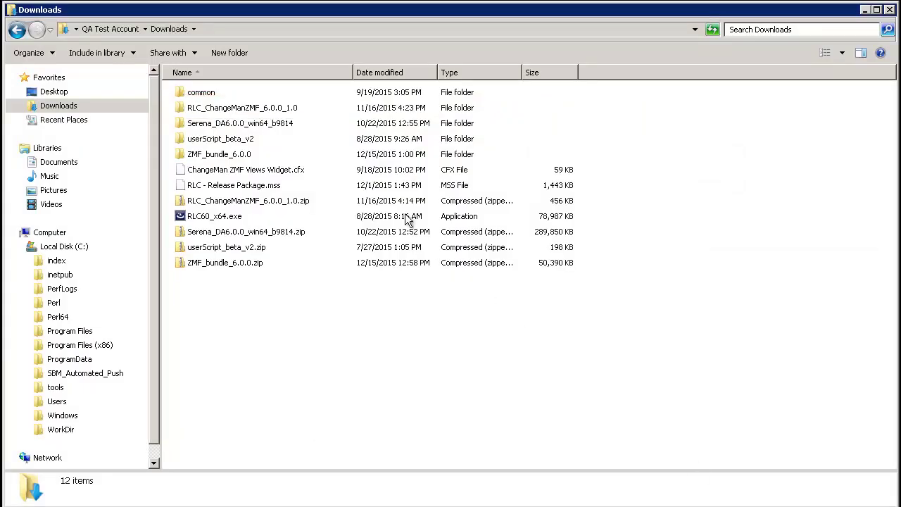
# Open the RLC_ChangeManZMF_6.0.0_1.0 folder and launch the Release Control Providers admin page from SBM Configurator
pyautogui.doubleClick(271, 114)
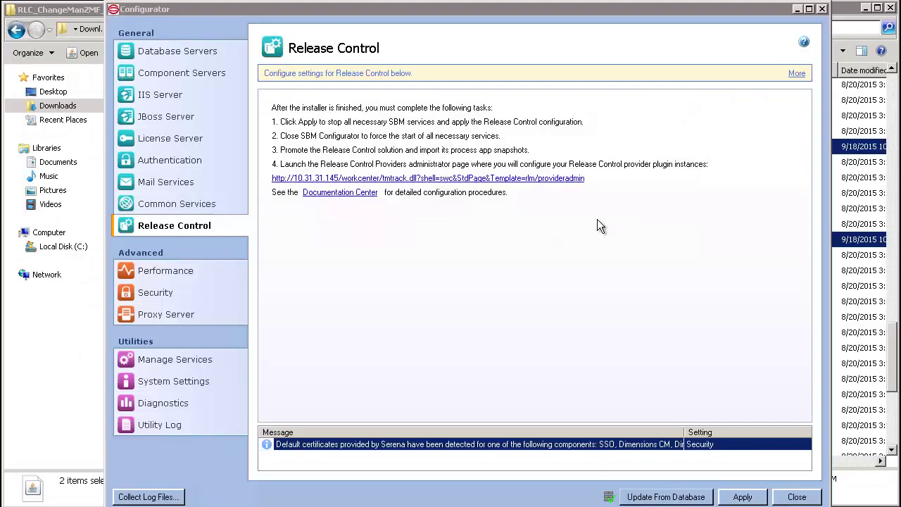
pyautogui.click(494, 180)
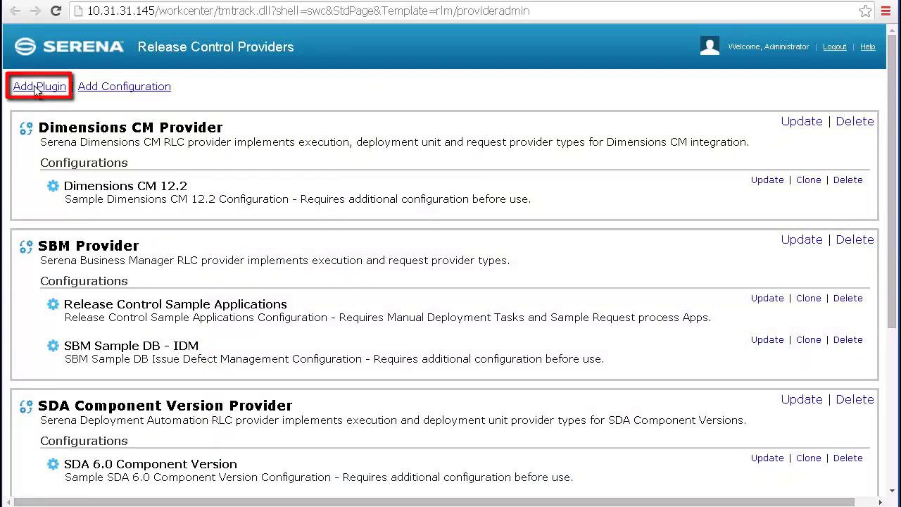
# Add the 'ChangeMan ZMF Provider' plugin with a pasted description and context file serena-provider-zmf-1_0.xml
pyautogui.click(34, 86)
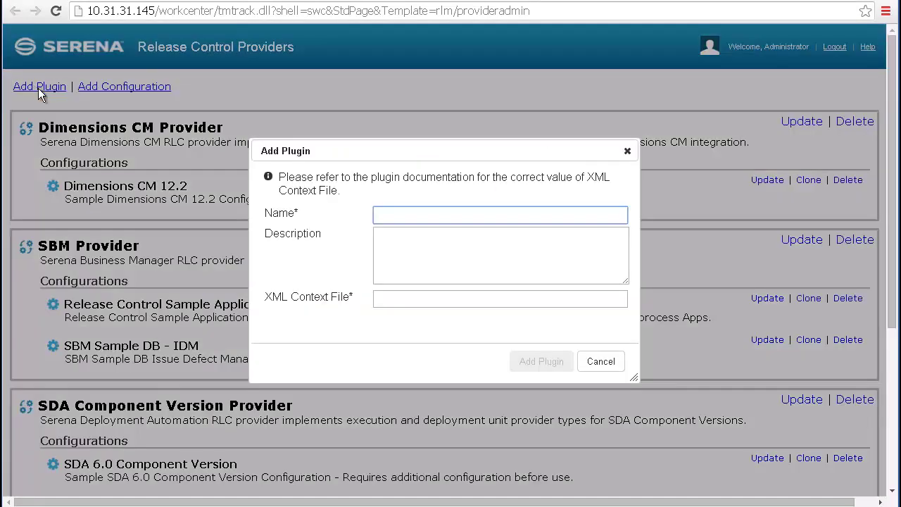
pyautogui.write('ChangeMan ZMF Provider')
pyautogui.press('Tab')
pyautogui.write('Serena ChangeMan ZMF RLC provider implements execution and deployment unit provider types for ChangeMan ZMF integration.')
pyautogui.press('Tab')
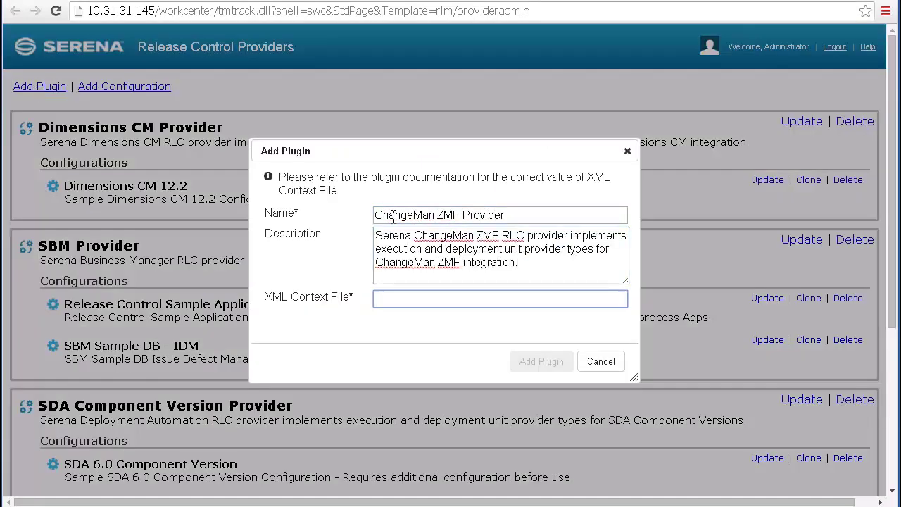
pyautogui.write('serena-provider-zmf-1_0.xml')
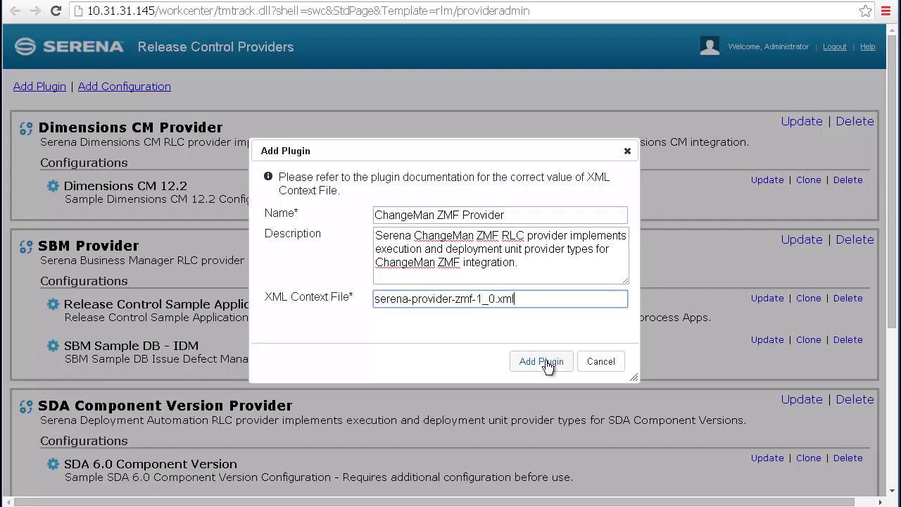
pyautogui.click(543, 362)
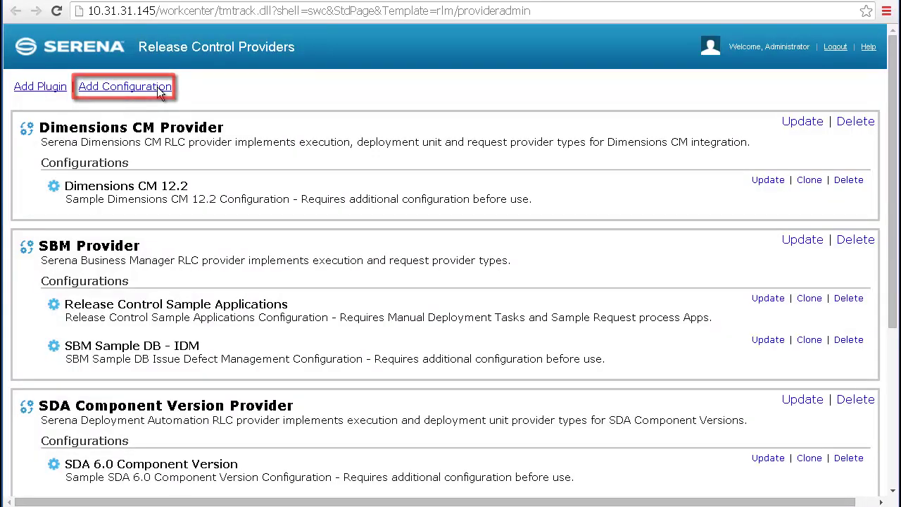
# Start a new configuration for the ChangeMan ZMF Provider plugin and begin filling in its name and properties
pyautogui.click(157, 87)
pyautogui.click(371, 62)
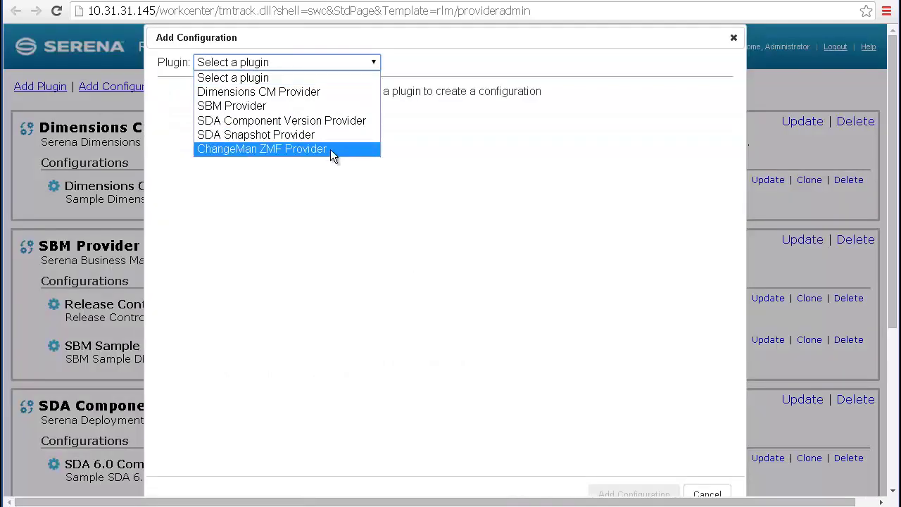
pyautogui.click(330, 149)
pyautogui.click(360, 125)
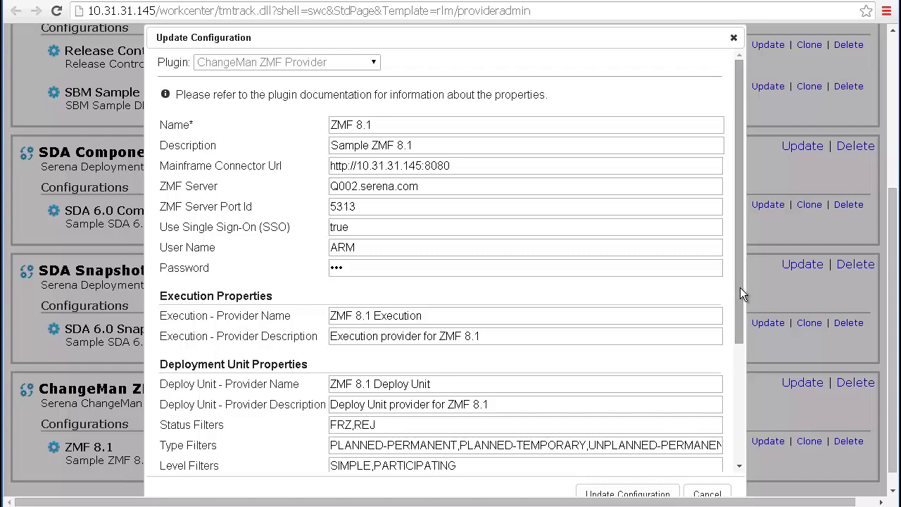
pyautogui.moveTo(739, 287); pyautogui.dragTo(747, 412)
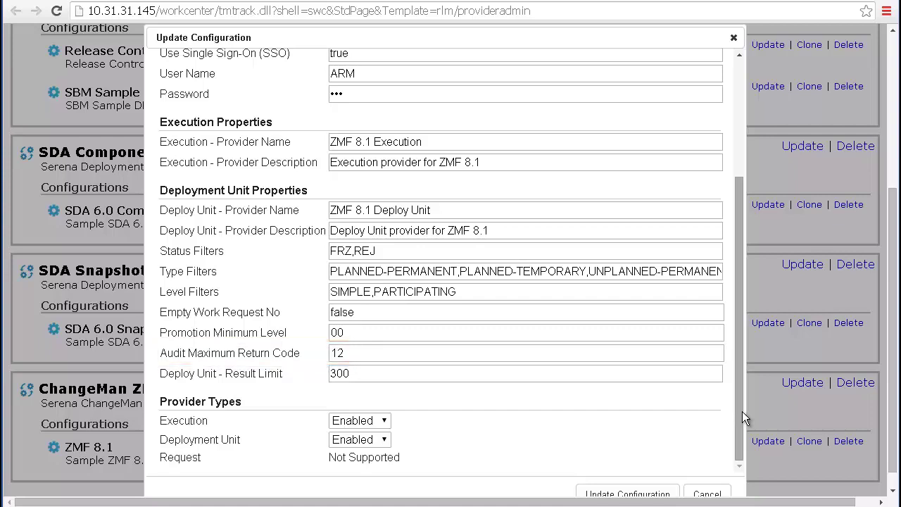
# Save the ZMF 8.1 configuration with a Deploy Unit result limit of 300
pyautogui.click(742, 411)
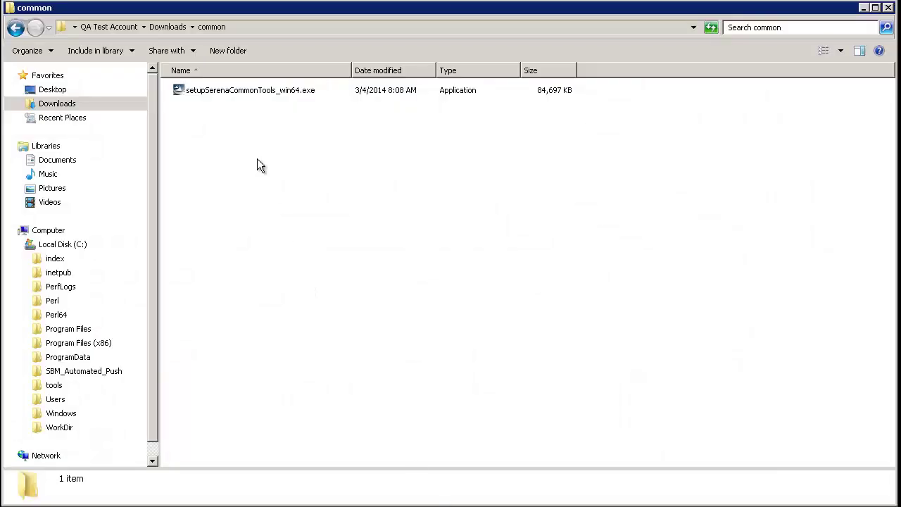
# Run setupSerenaCommonTools_win64.exe, then open the ZMF_bundle_6.0.0 folder
pyautogui.click(230, 94)
pyautogui.rightClick(231, 96)
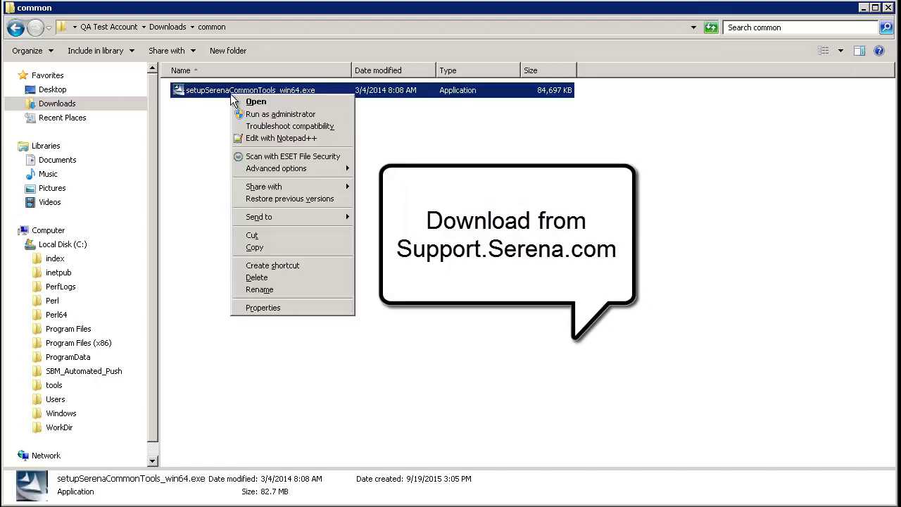
pyautogui.click(266, 115)
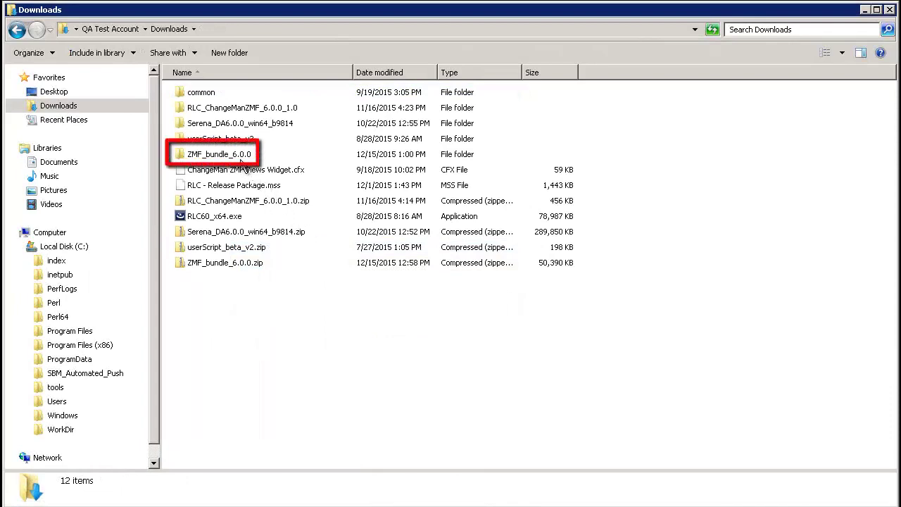
pyautogui.click(236, 156)
pyautogui.doubleClick(236, 156)
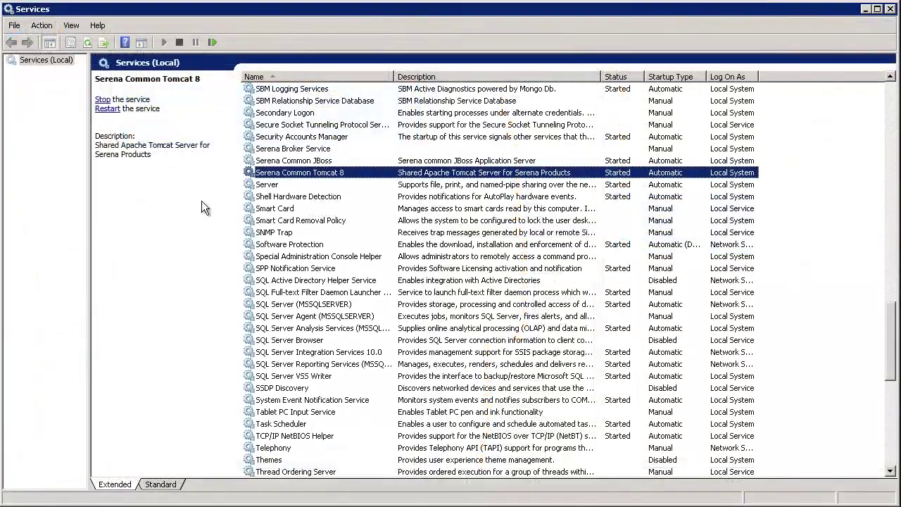
# Restart the Serena Common Tomcat 8 service from the Services console
pyautogui.rightClick(369, 176)
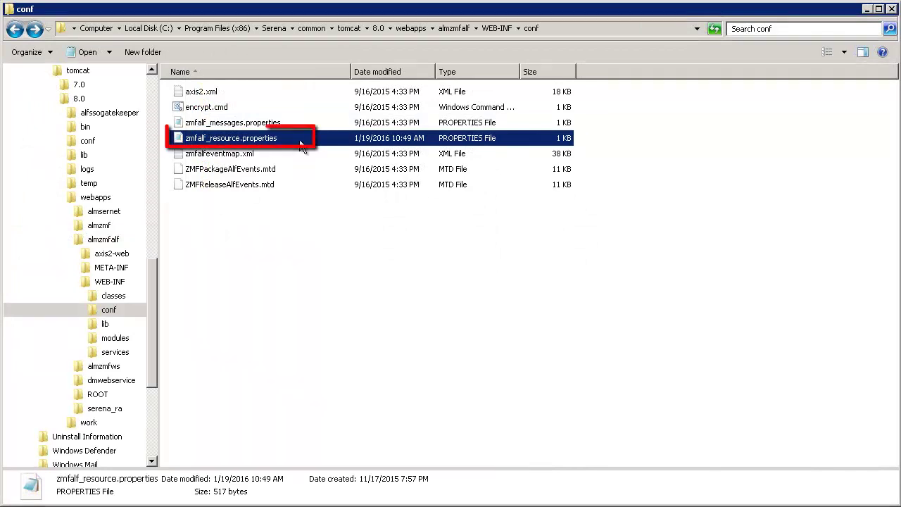
# Edit zmfalf_resource.properties in Notepad++ with new SBM_USERID and SBM_PASSWORD values and save it
pyautogui.rightClick(300, 137)
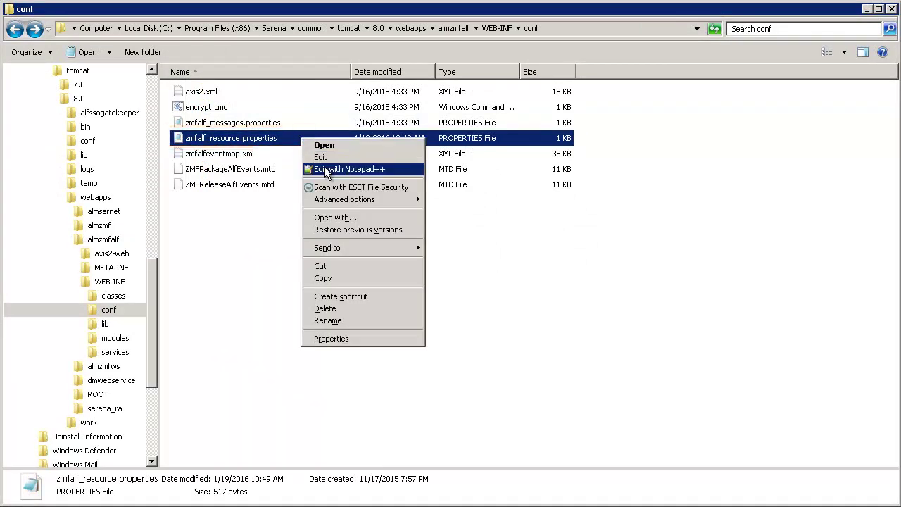
pyautogui.click(318, 170)
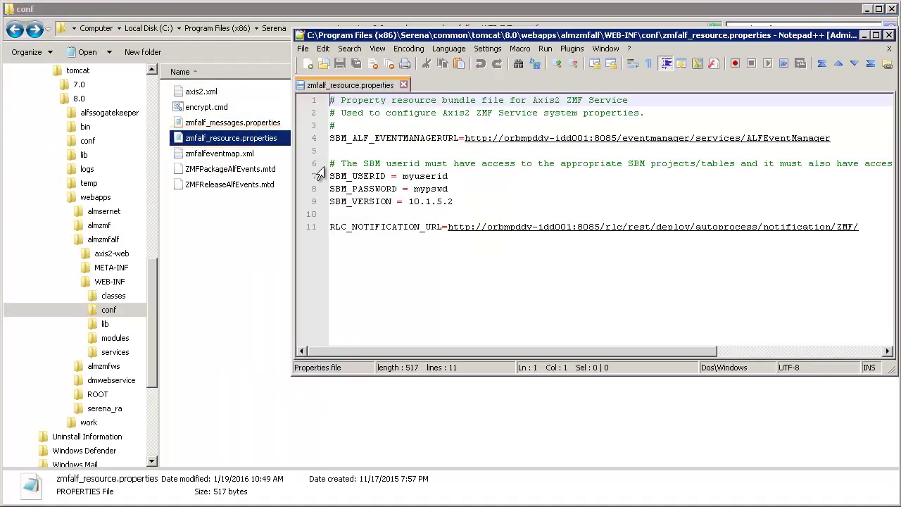
pyautogui.doubleClick(429, 176)
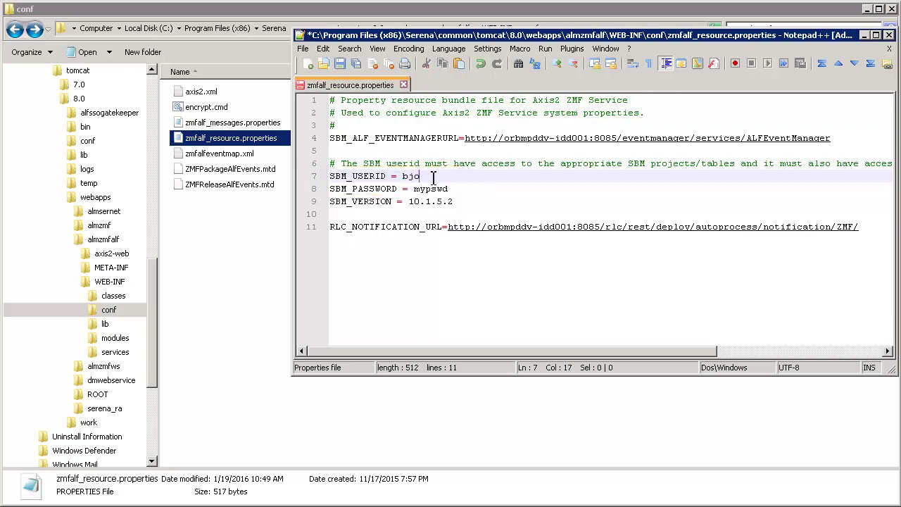
pyautogui.doubleClick(431, 189)
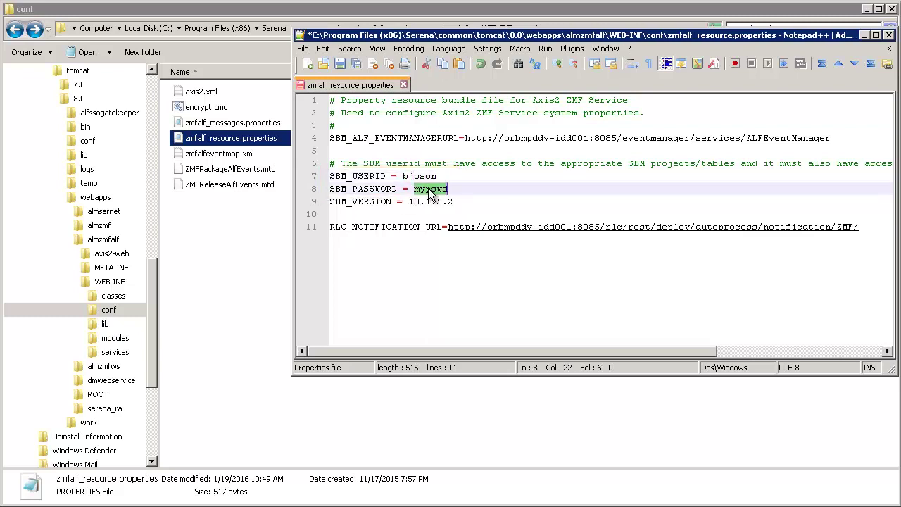
pyautogui.write('pw')
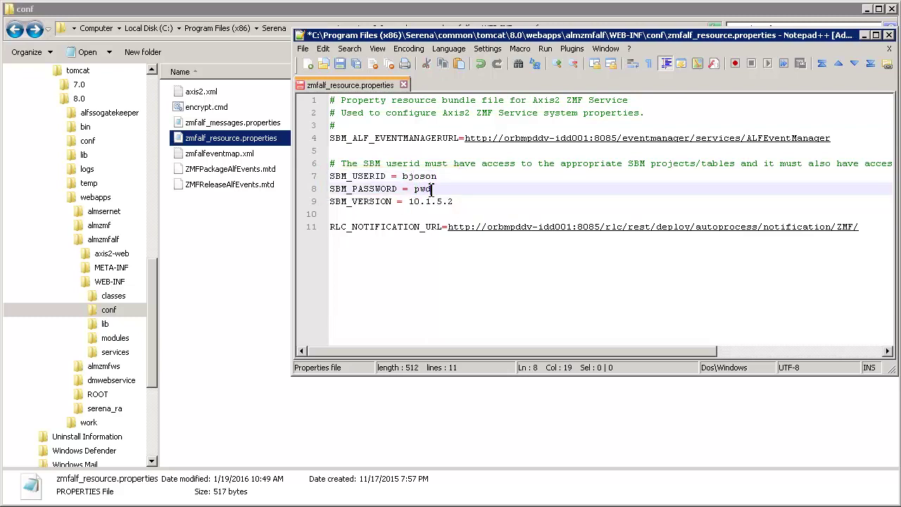
pyautogui.click(339, 65)
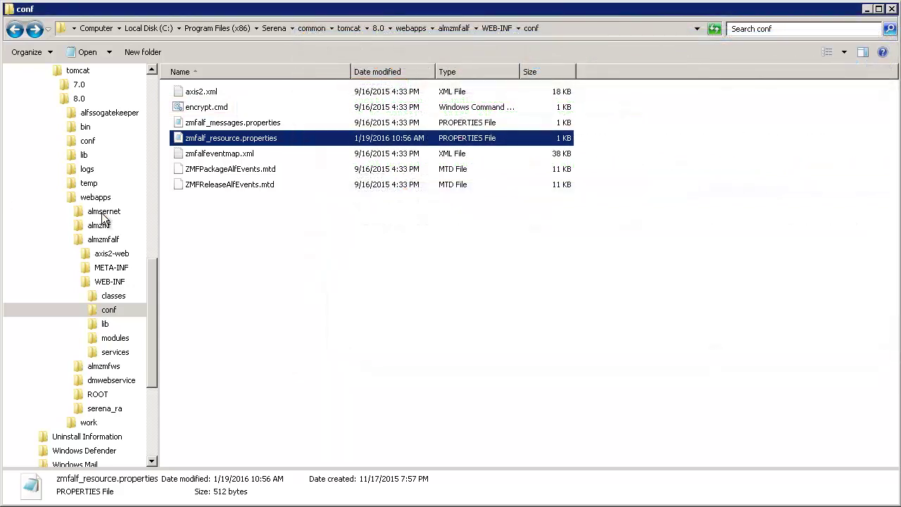
# Open almsernet\WEB-INF\sernet_resource.properties in Notepad++
pyautogui.click(101, 213)
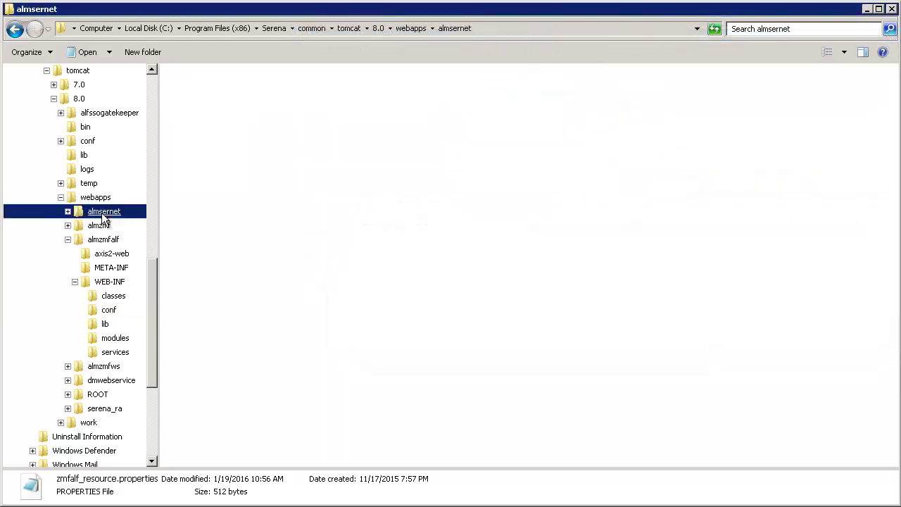
pyautogui.doubleClick(207, 123)
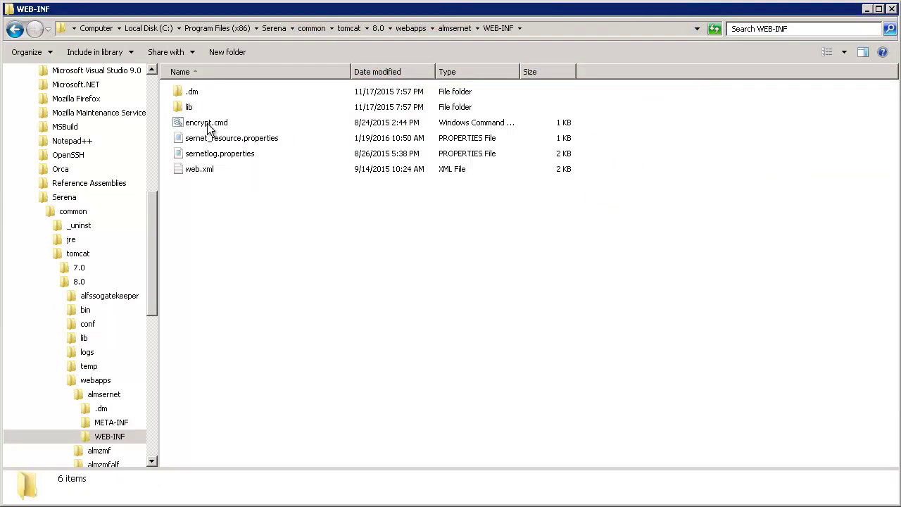
pyautogui.click(227, 141)
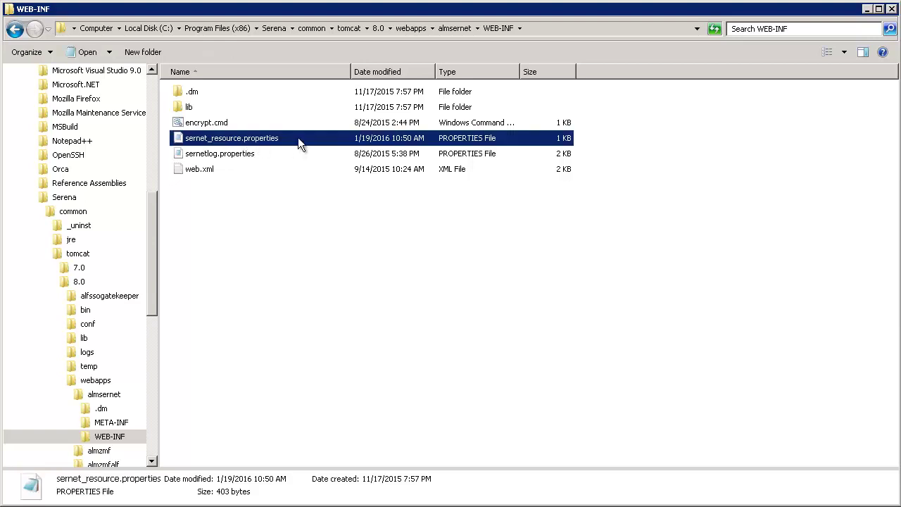
pyautogui.rightClick(298, 137)
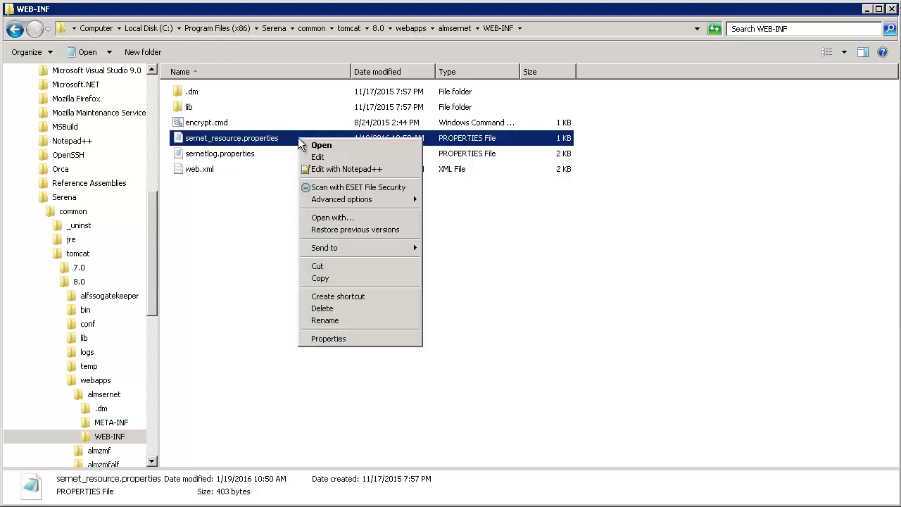
pyautogui.click(342, 169)
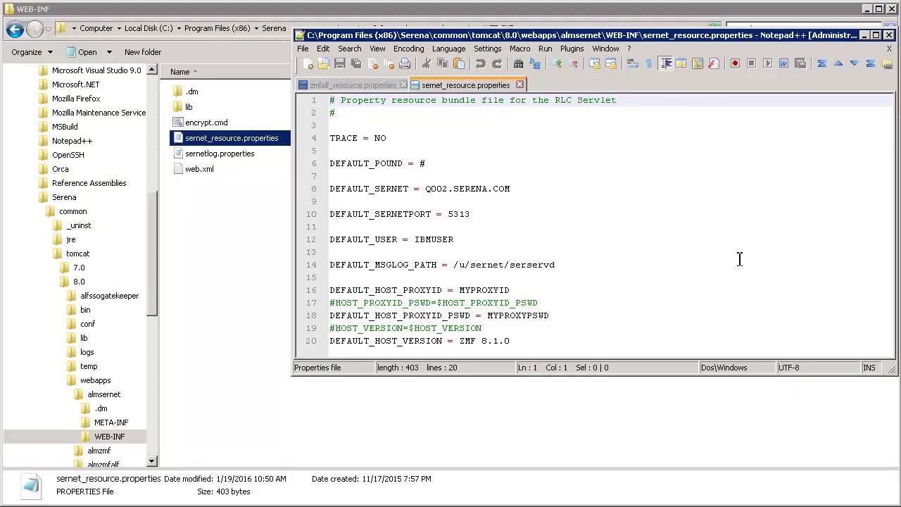
# Replace the MYPROXYID and MYPROXYPSWD placeholders with the host proxy id and password, then save
pyautogui.doubleClick(491, 289)
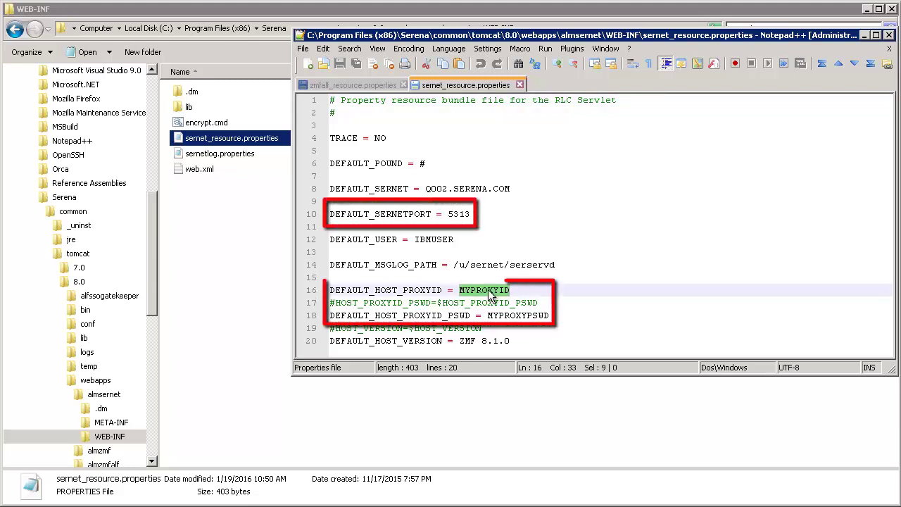
pyautogui.write('R')
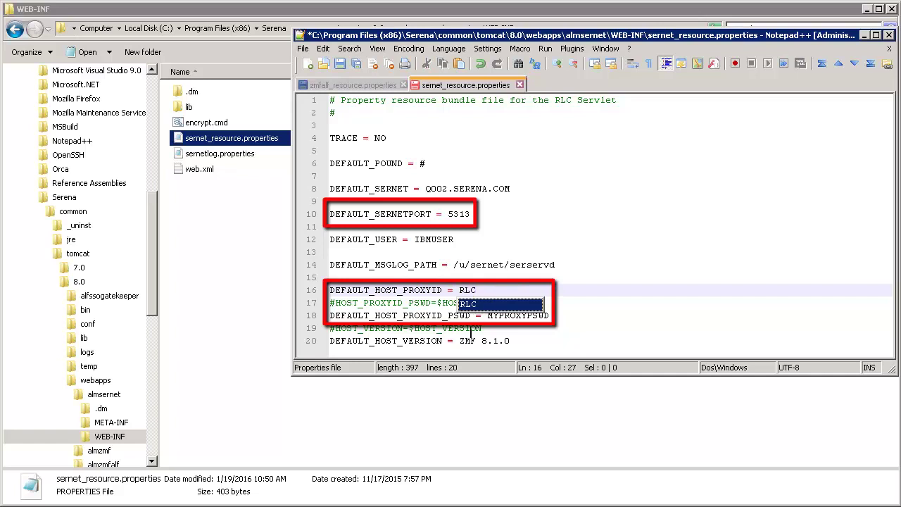
pyautogui.doubleClick(524, 320)
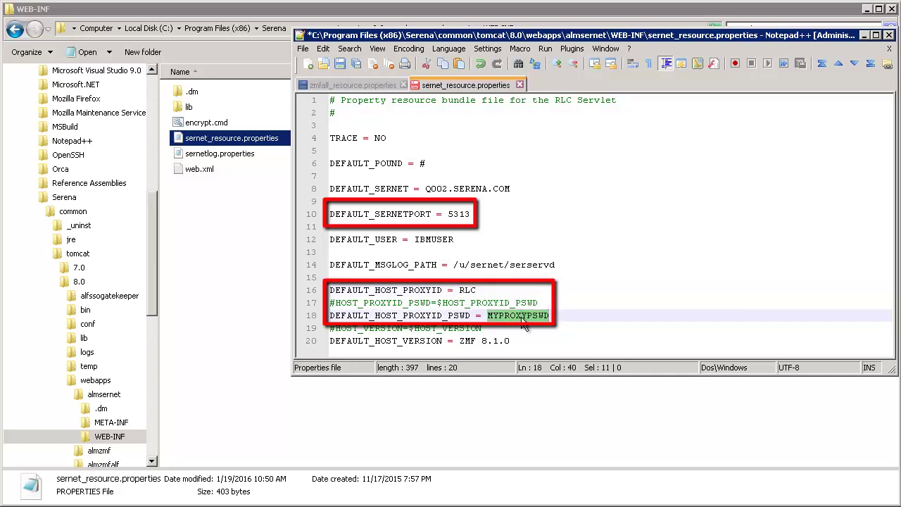
pyautogui.write('RLCP')
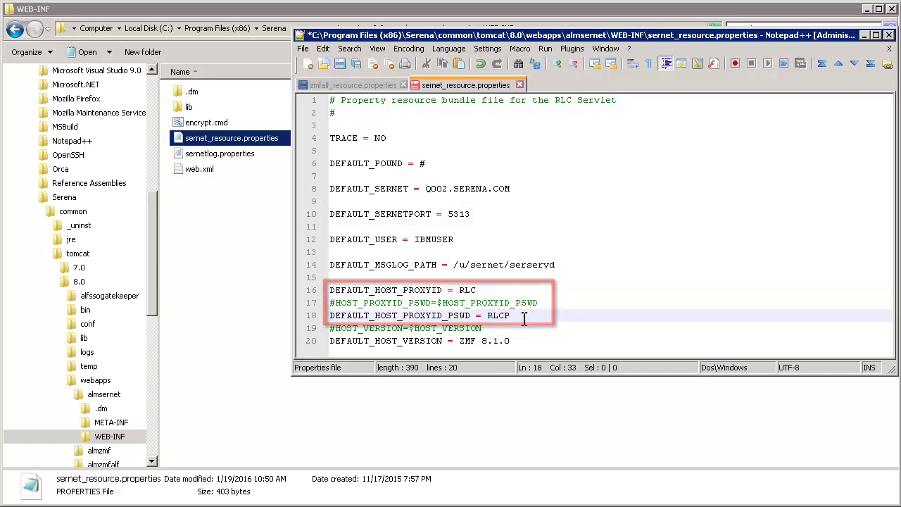
pyautogui.write('WD')
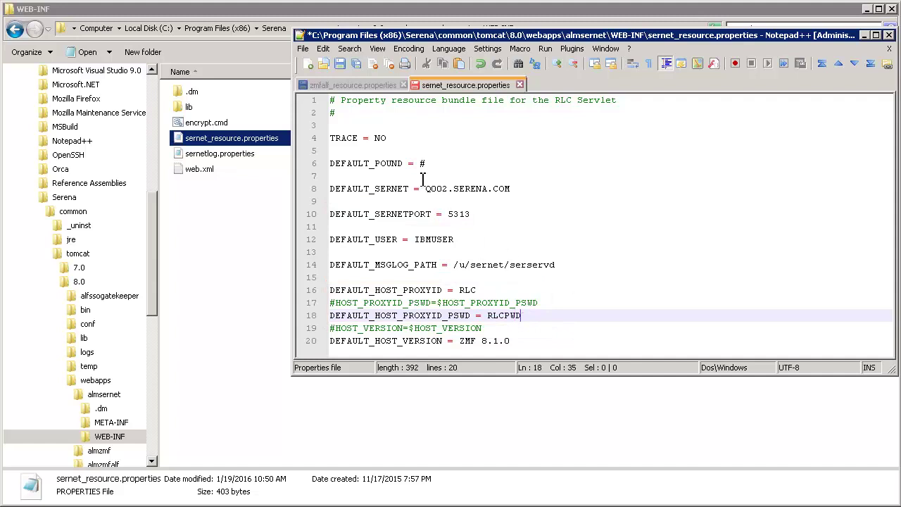
pyautogui.click(340, 65)
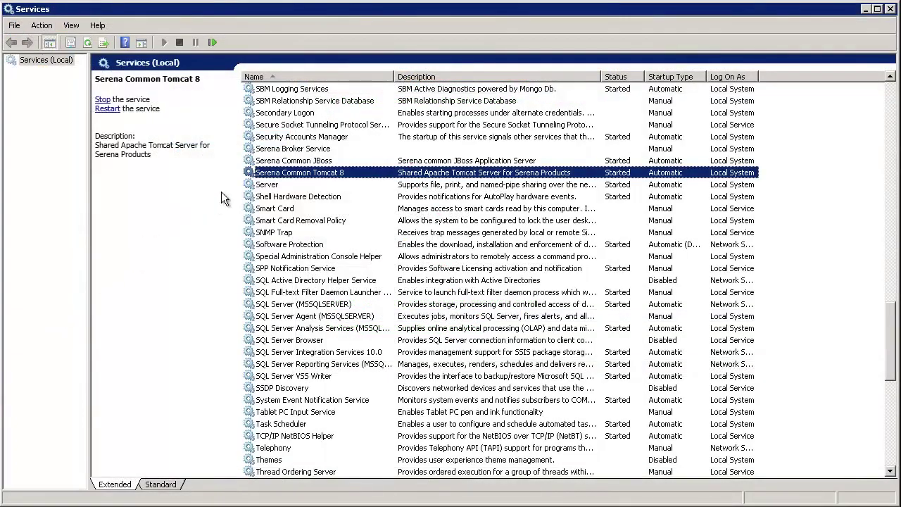
# Restart Serena Common Tomcat 8 and sign in to the Release Control dashboard
pyautogui.rightClick(367, 173)
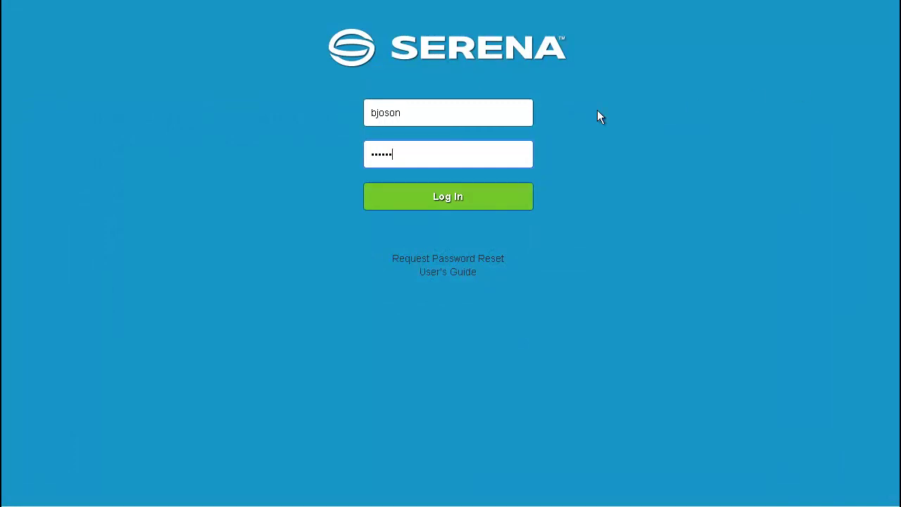
pyautogui.click(458, 197)
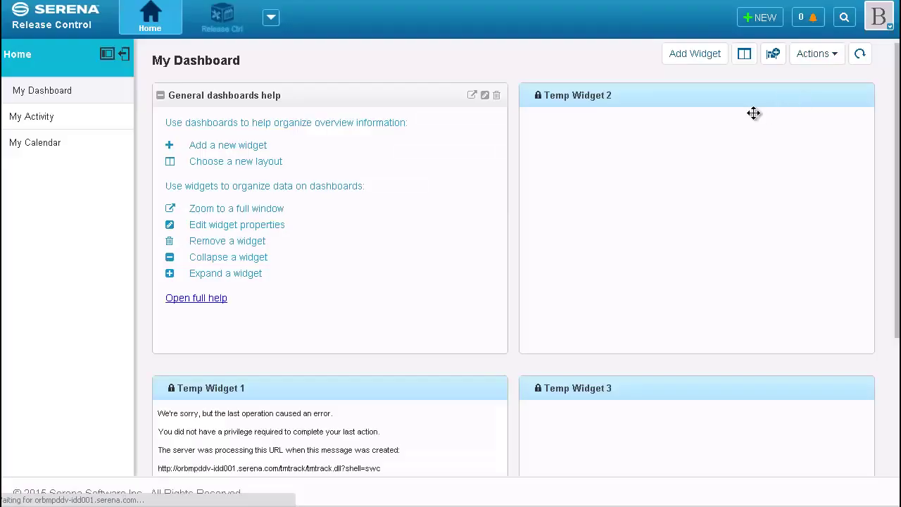